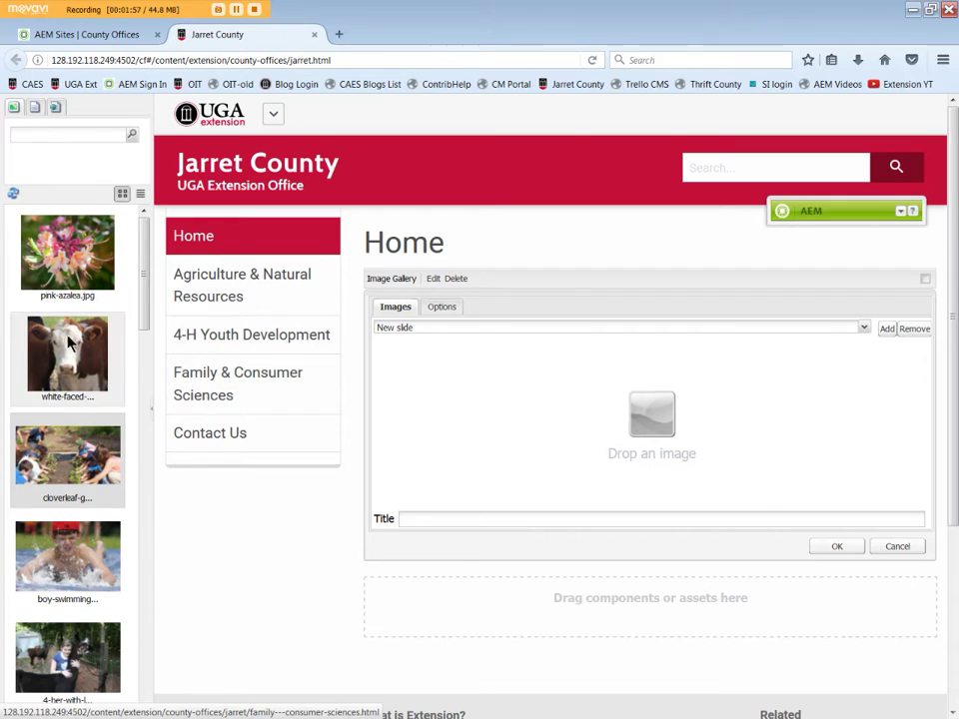
Place the cloverleaf garden photo in the slide, titled 'Cloverleaf students planting a garden'.
drag(67, 454, 669, 412)
click(430, 518)
text(Cloverleaf students)
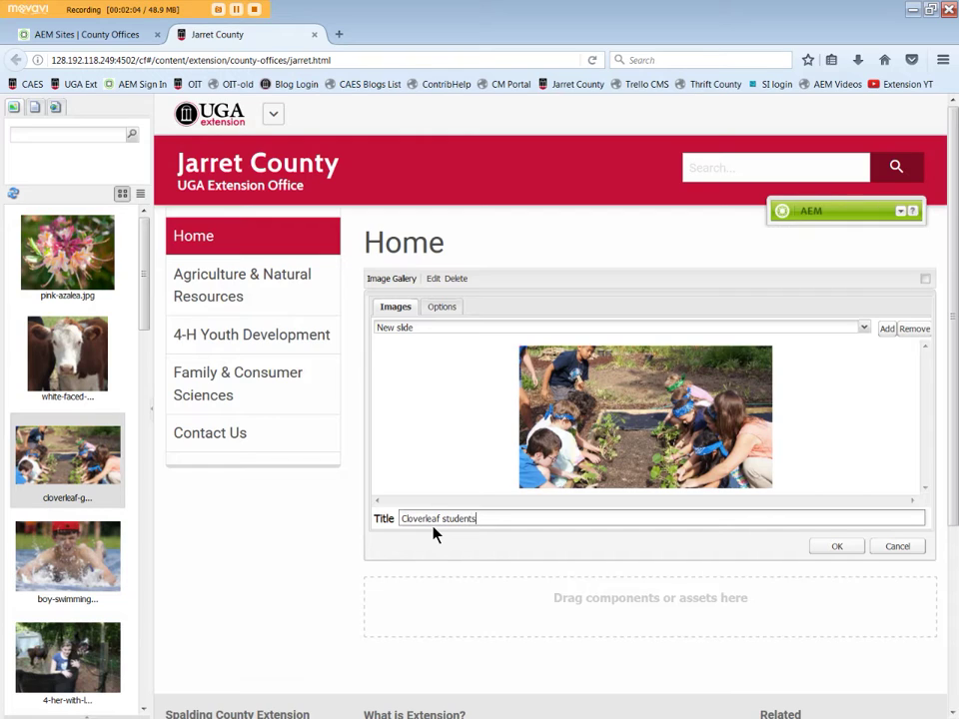
text( planting a garden)
Add a new slide holding the white-faced cow photo and save the gallery.
click(885, 332)
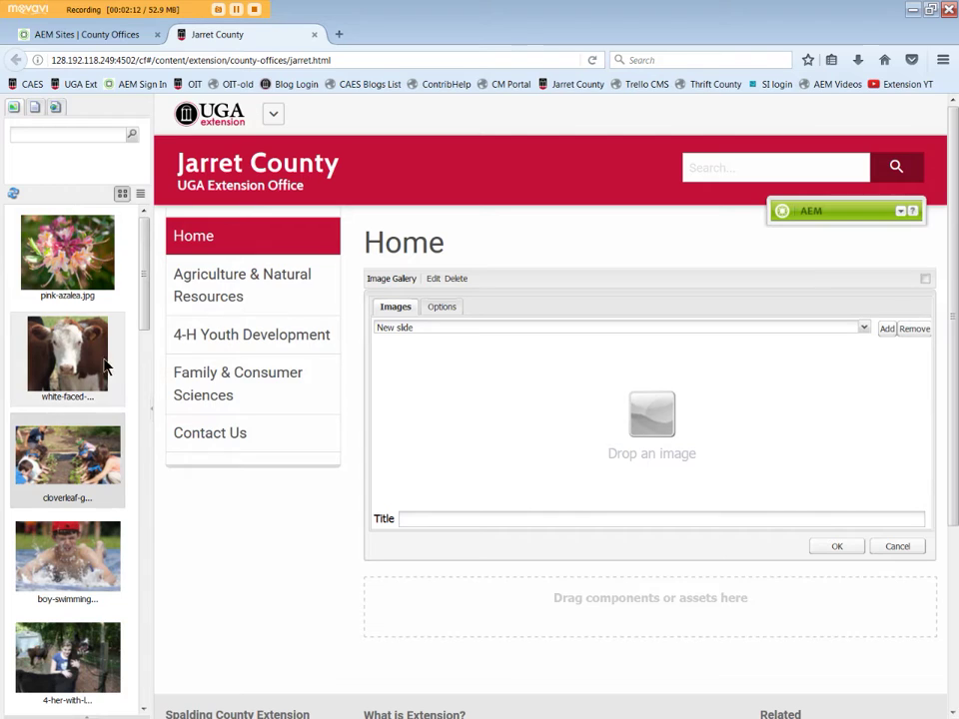
drag(117, 363, 459, 392)
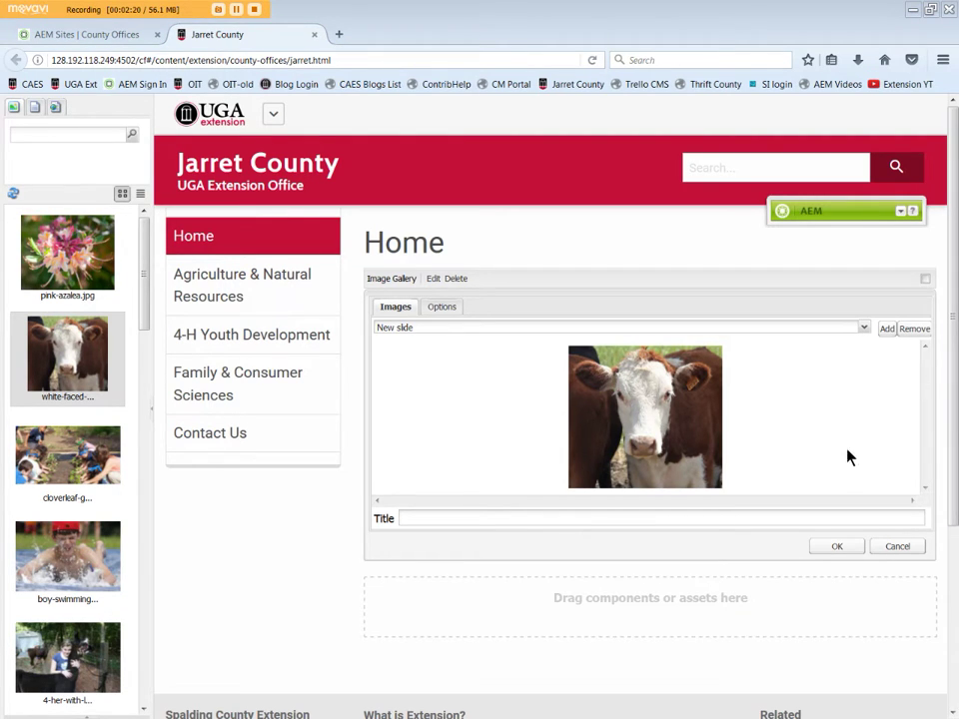
click(848, 548)
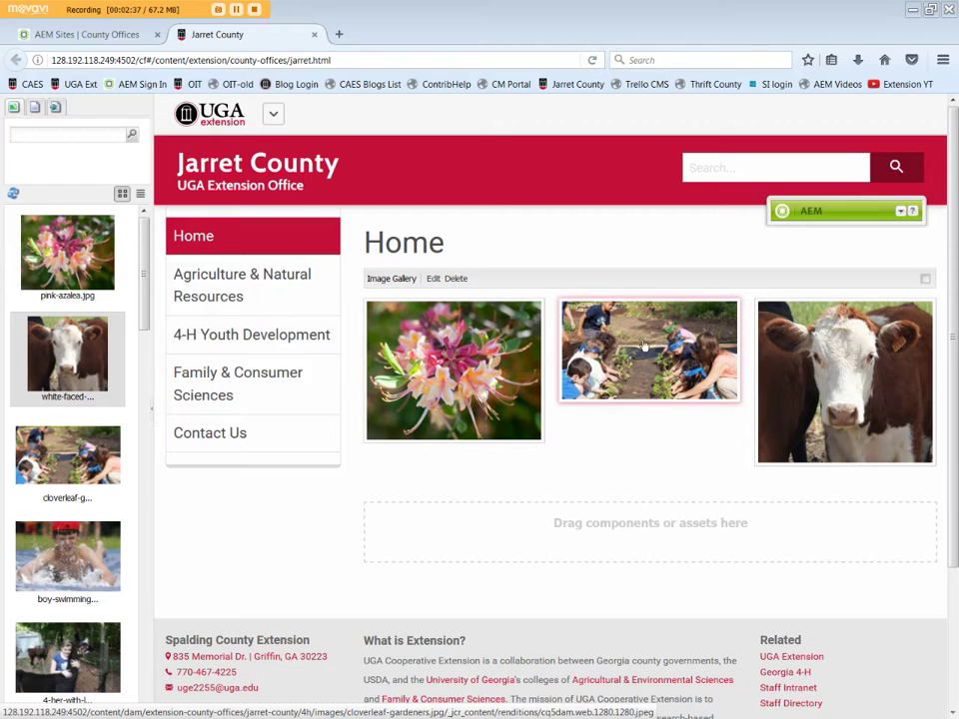
Switch the home page to preview mode and enlarge the azalea photo.
click(900, 211)
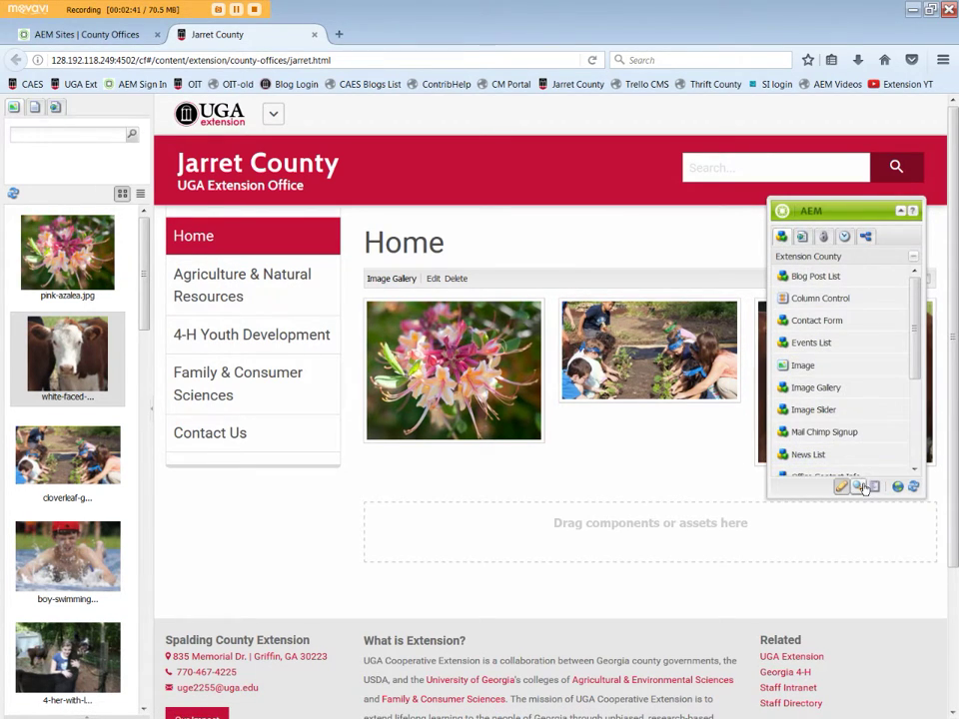
click(858, 488)
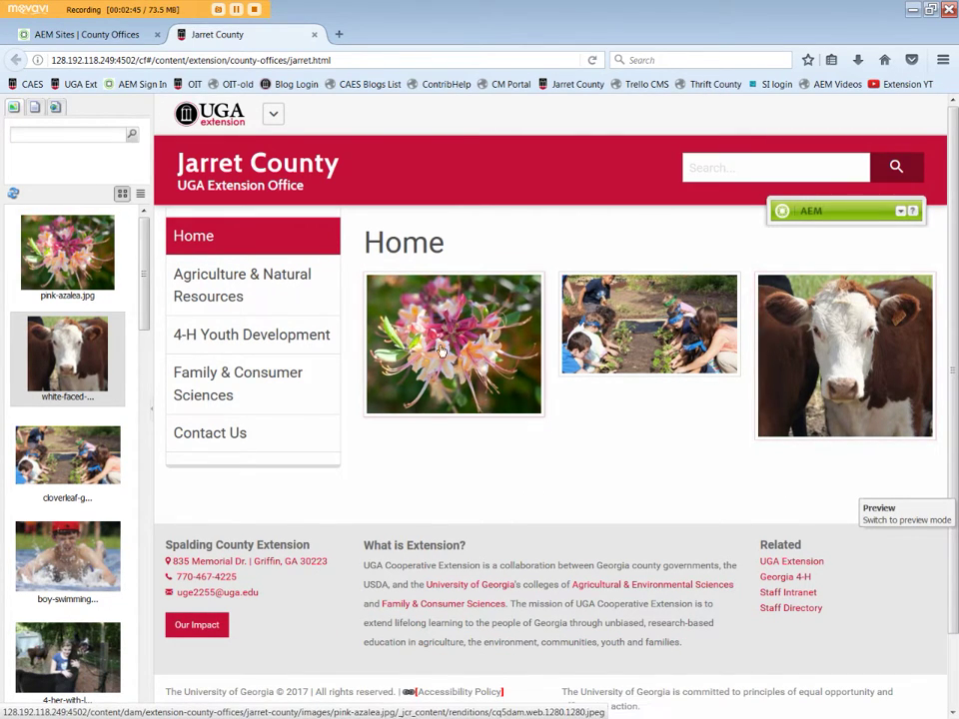
click(479, 351)
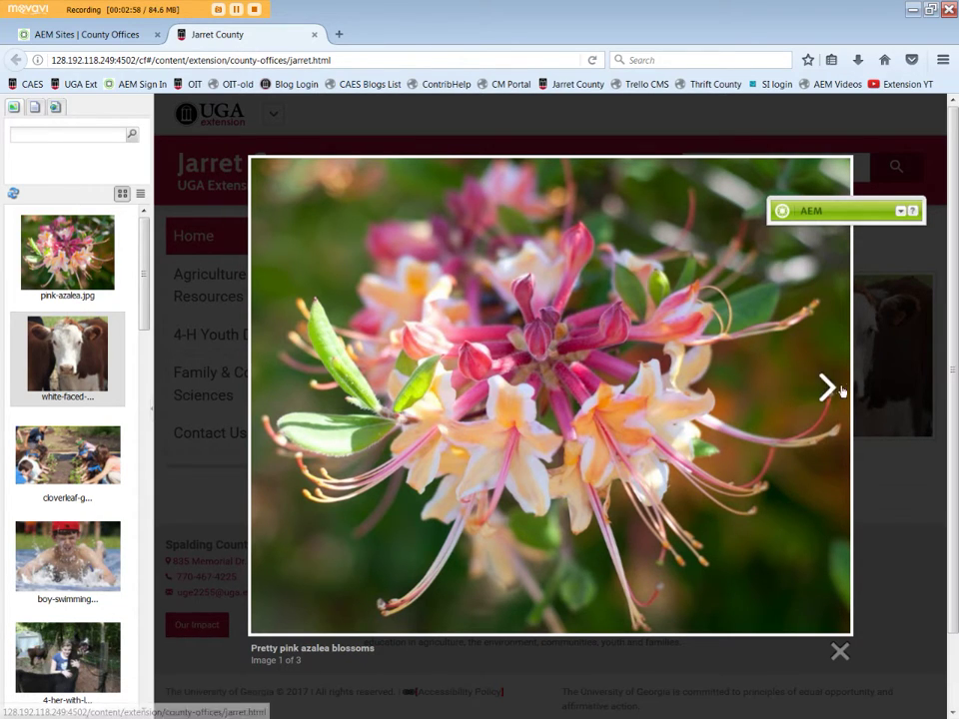
Step through the garden and cow photos, close the enlarged view, and return to edit mode.
click(833, 392)
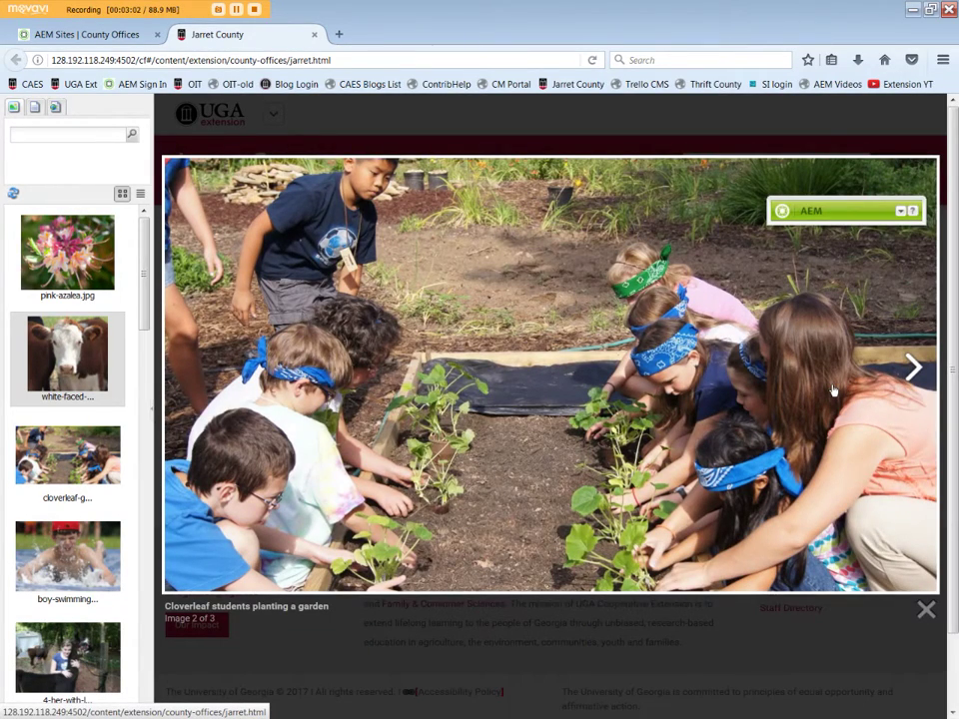
click(915, 376)
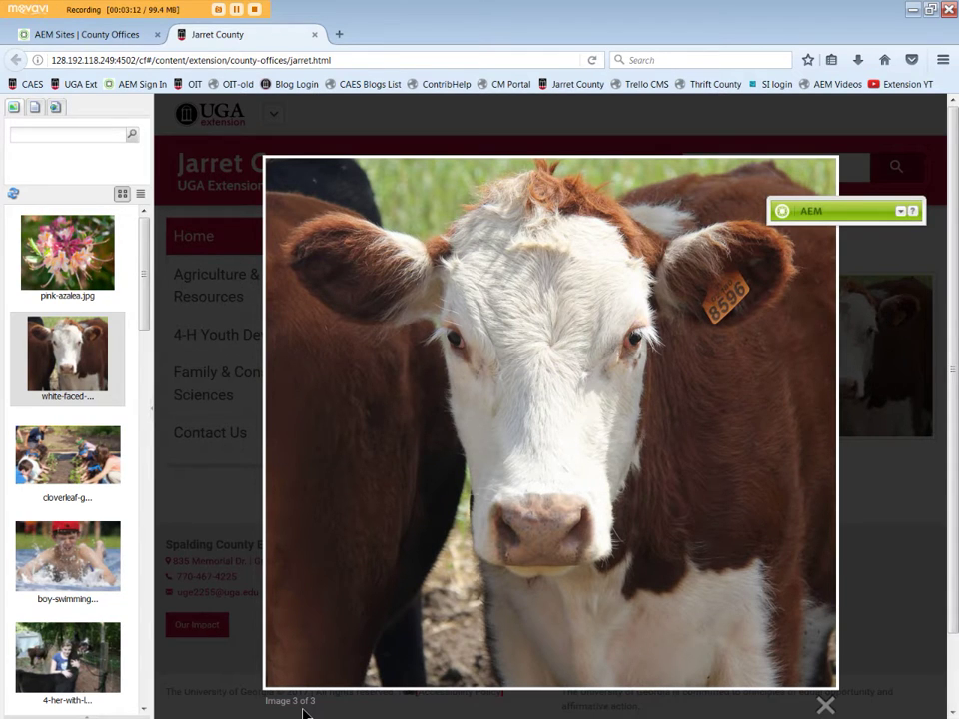
click(825, 706)
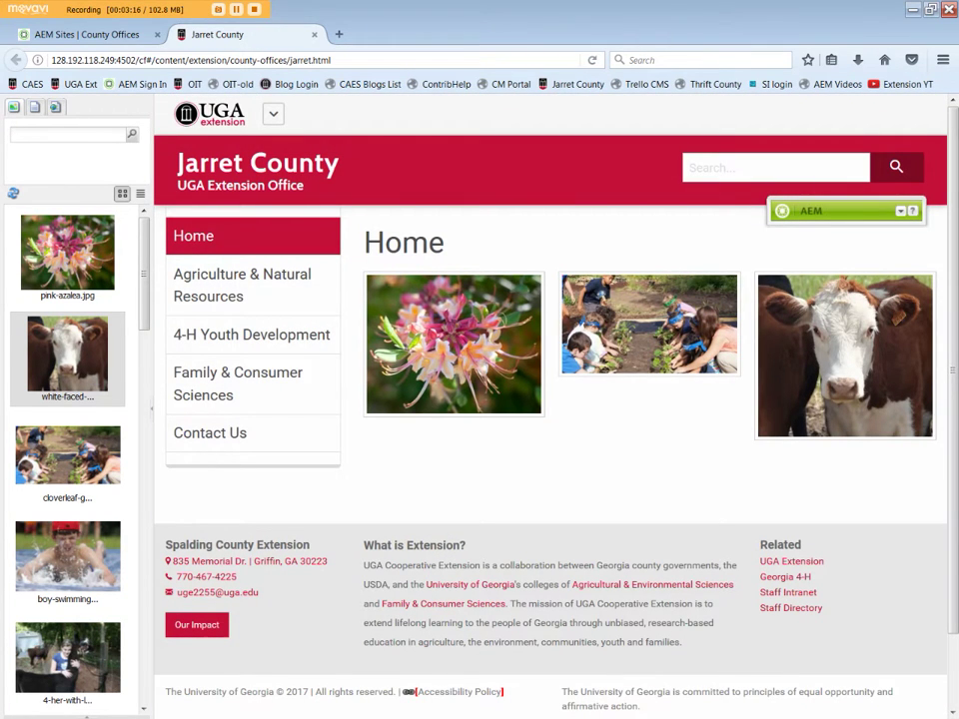
click(901, 213)
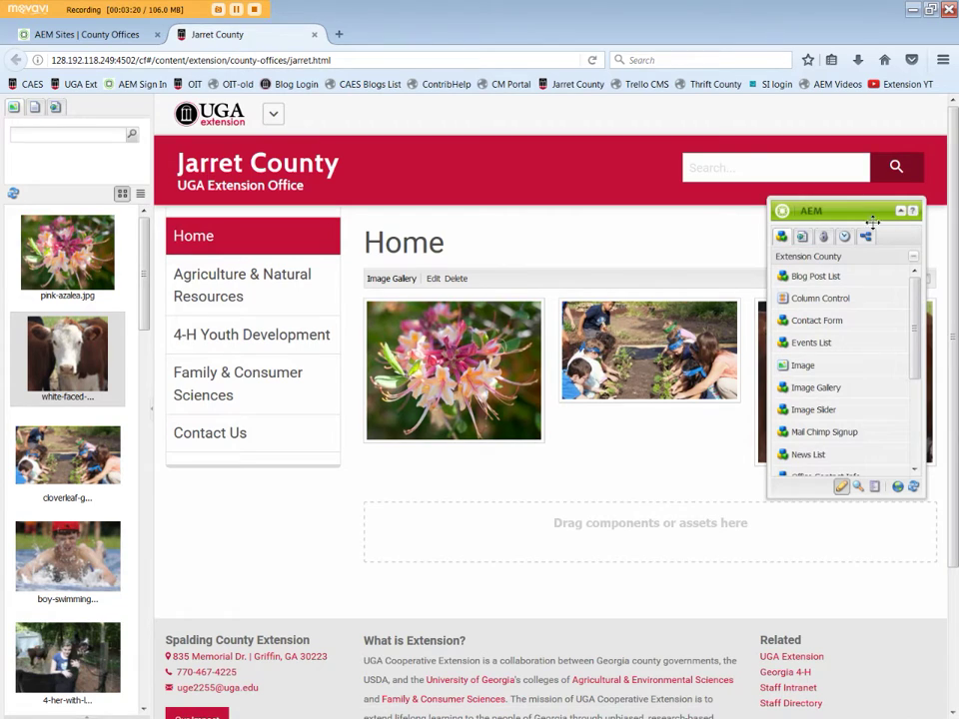
In the Image Gallery settings, title the cow slide 'White faced cow' and save.
click(432, 279)
click(901, 211)
click(855, 329)
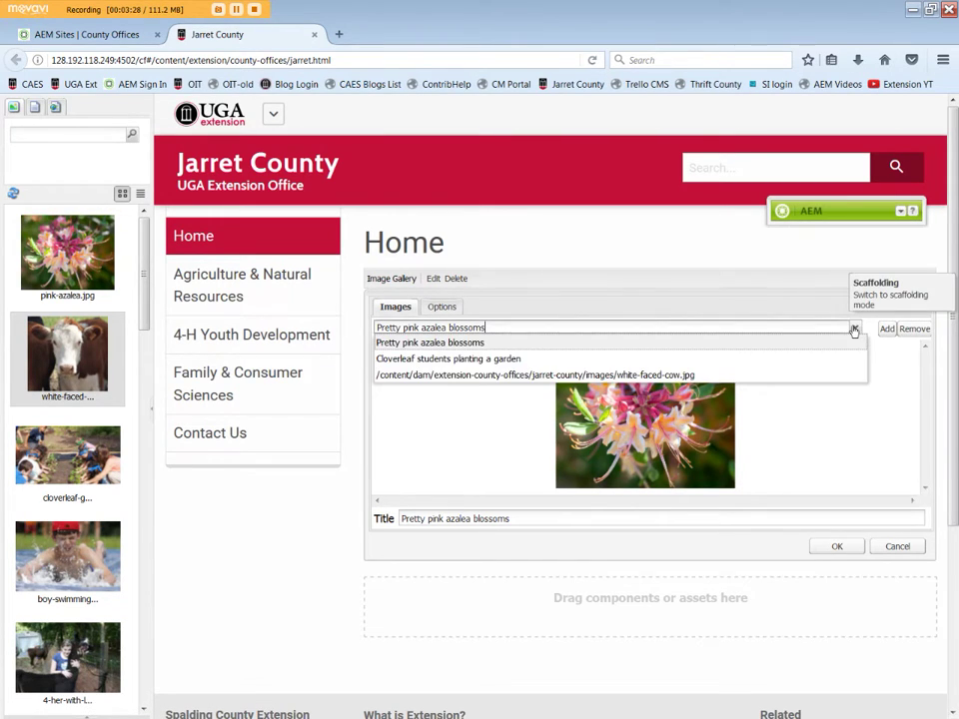
click(690, 384)
click(406, 523)
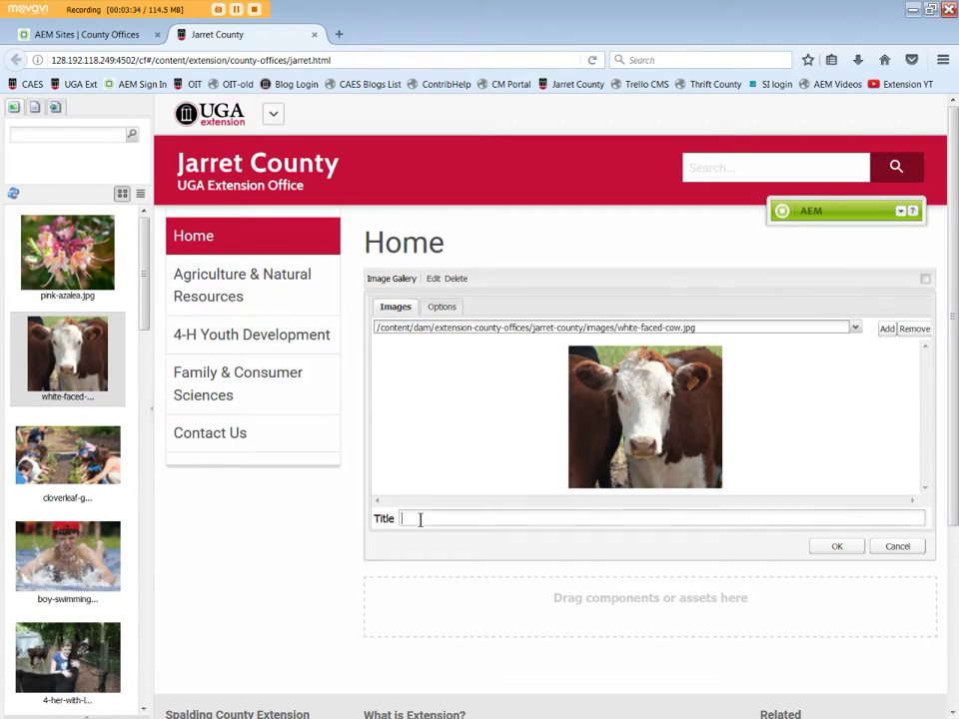
text(White faced cow)
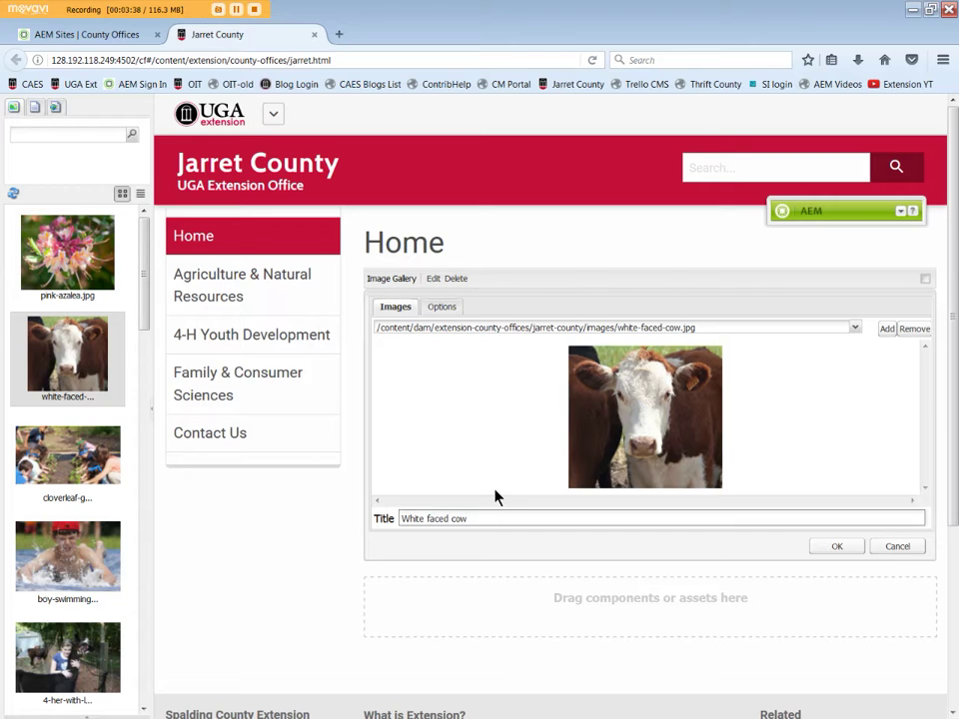
click(839, 548)
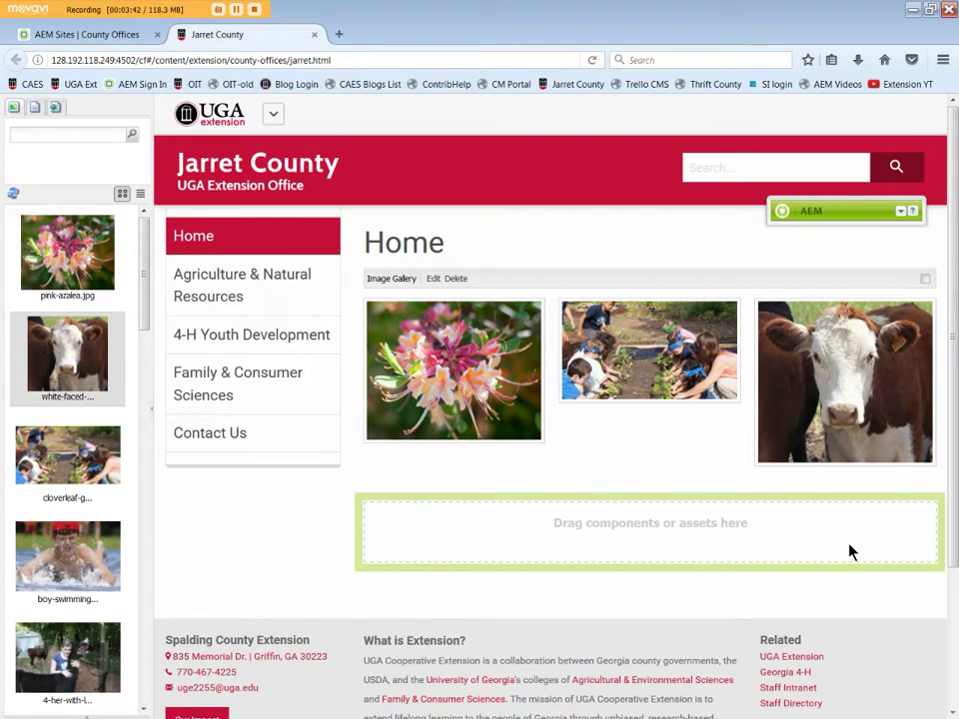
click(867, 439)
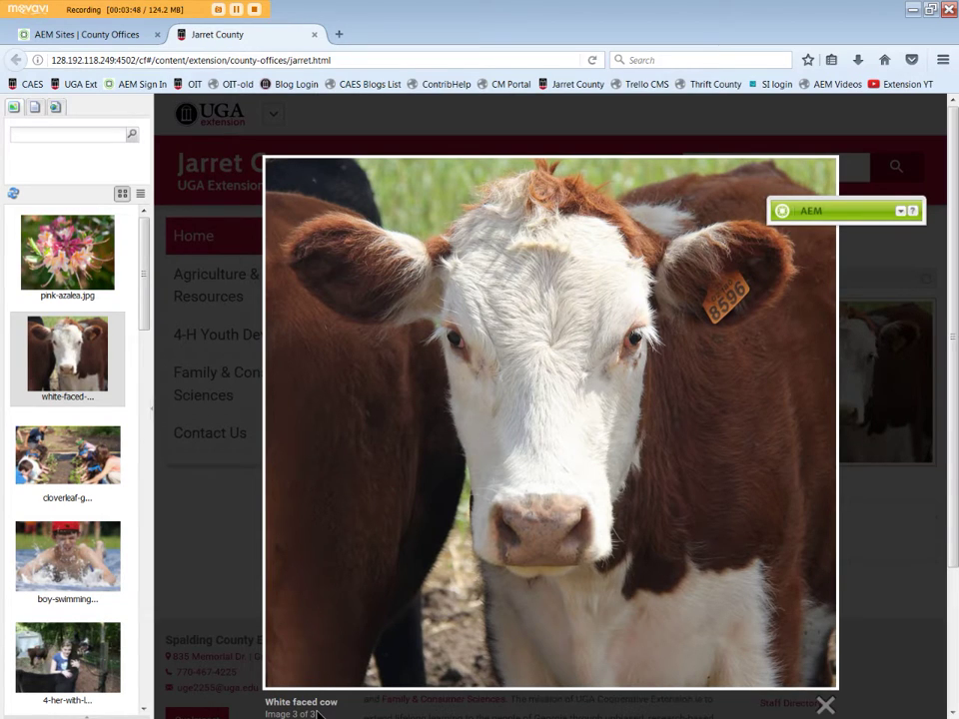
click(826, 706)
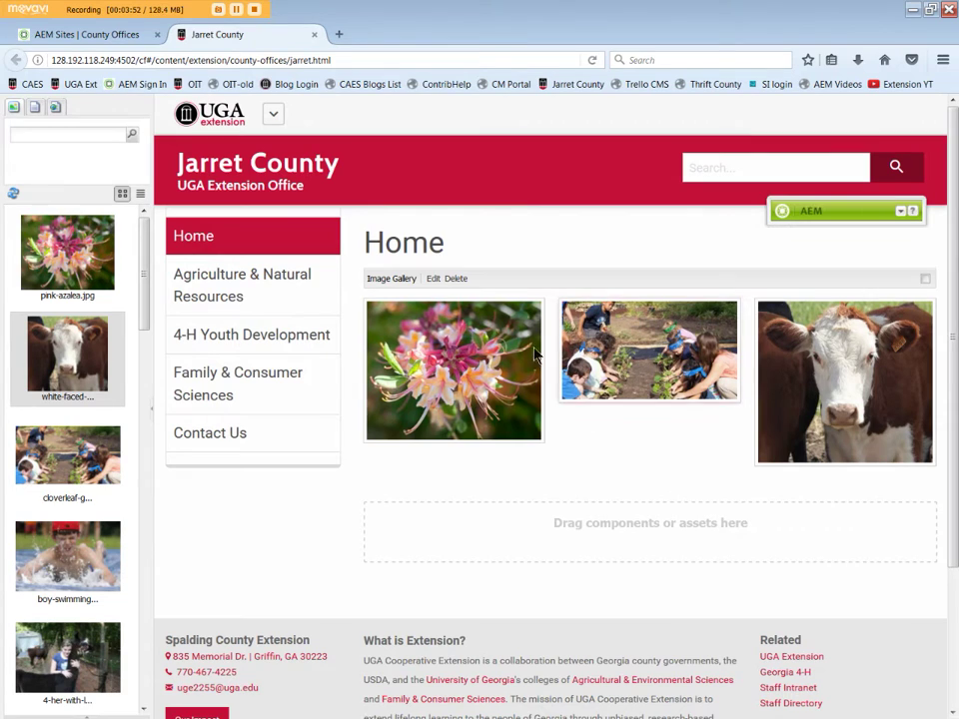
click(434, 280)
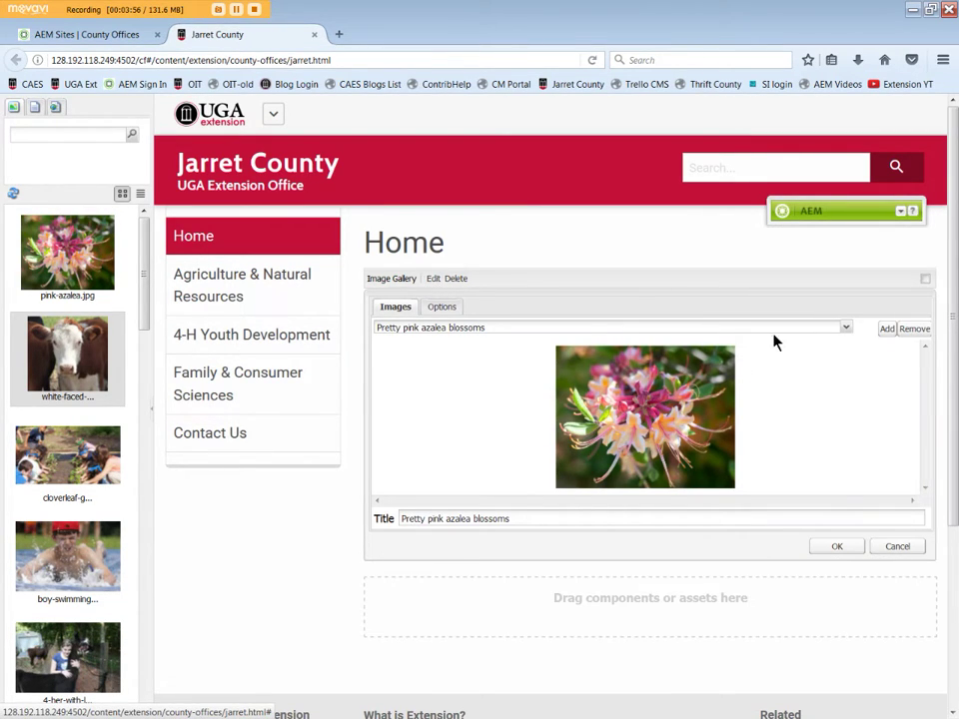
Remove the 'Cloverleaf students planting a garden' slide from the gallery and save.
click(846, 329)
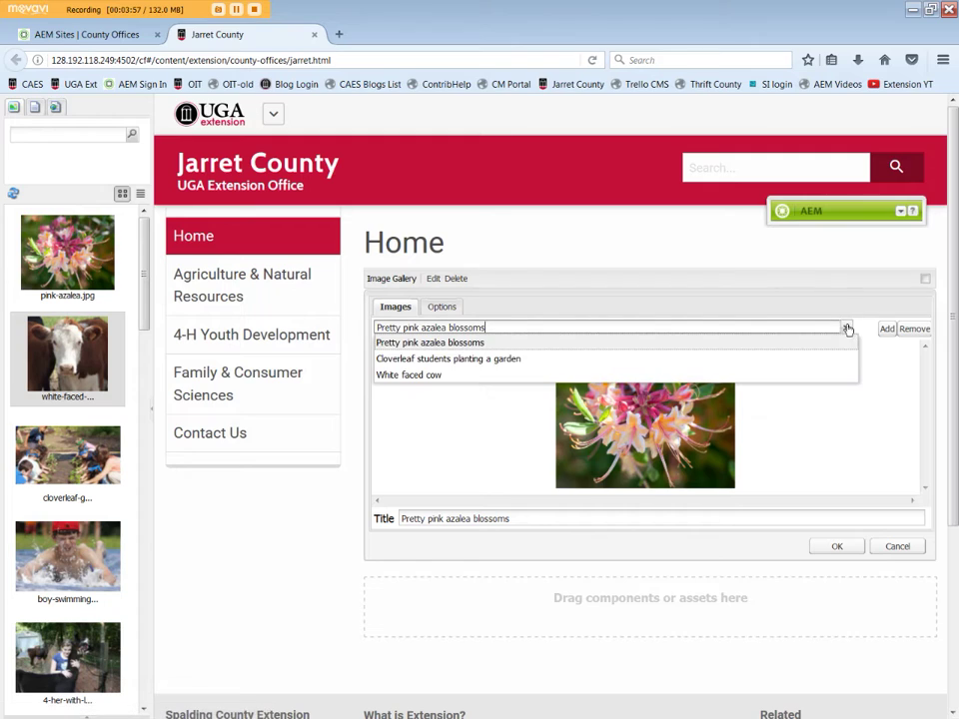
click(501, 370)
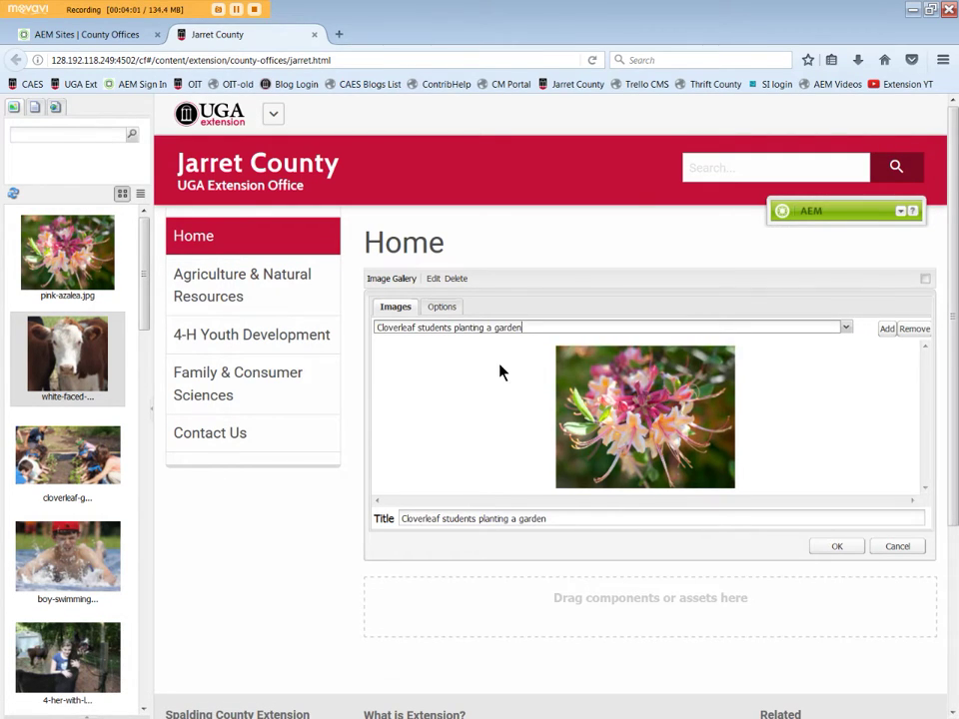
click(920, 333)
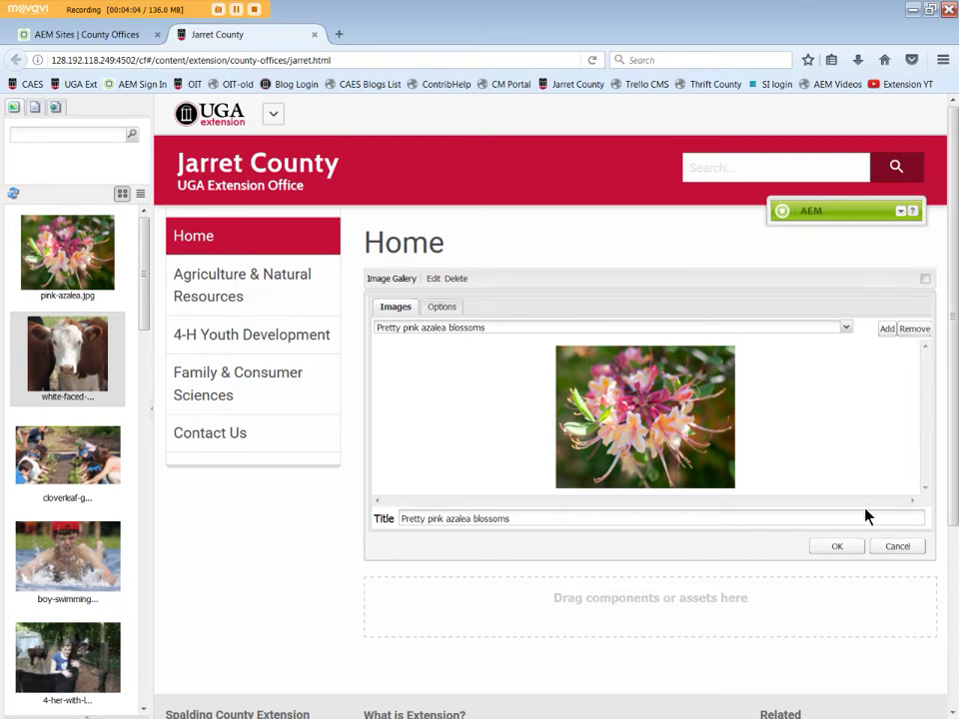
click(838, 547)
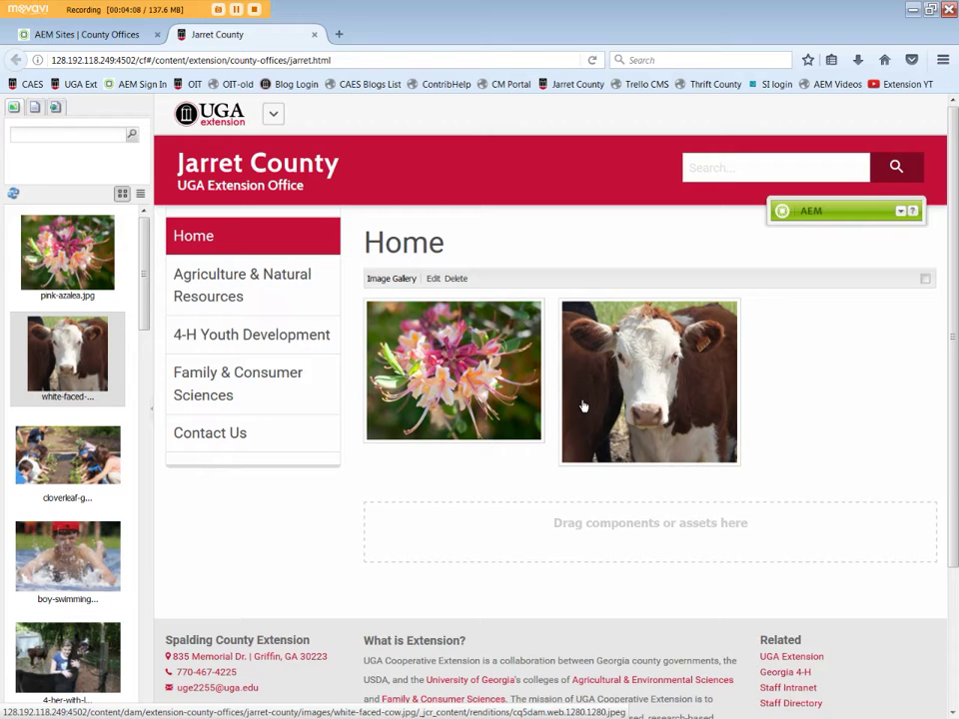
click(435, 279)
Show the gallery's Options tab and review the Tiles Per Row choices without picking one.
click(446, 307)
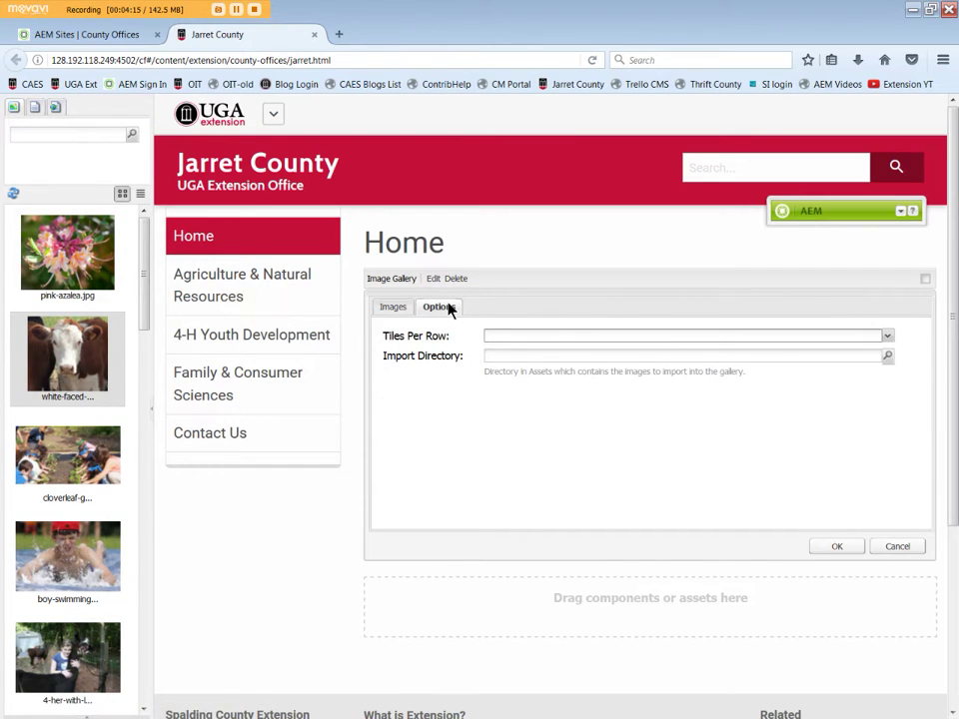
click(889, 338)
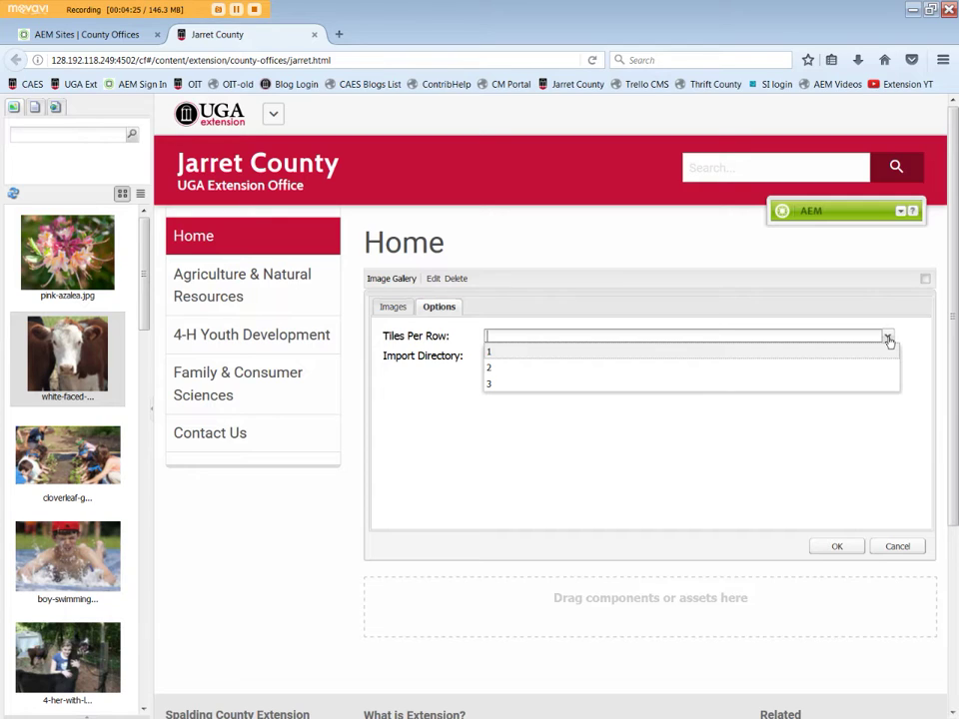
click(734, 471)
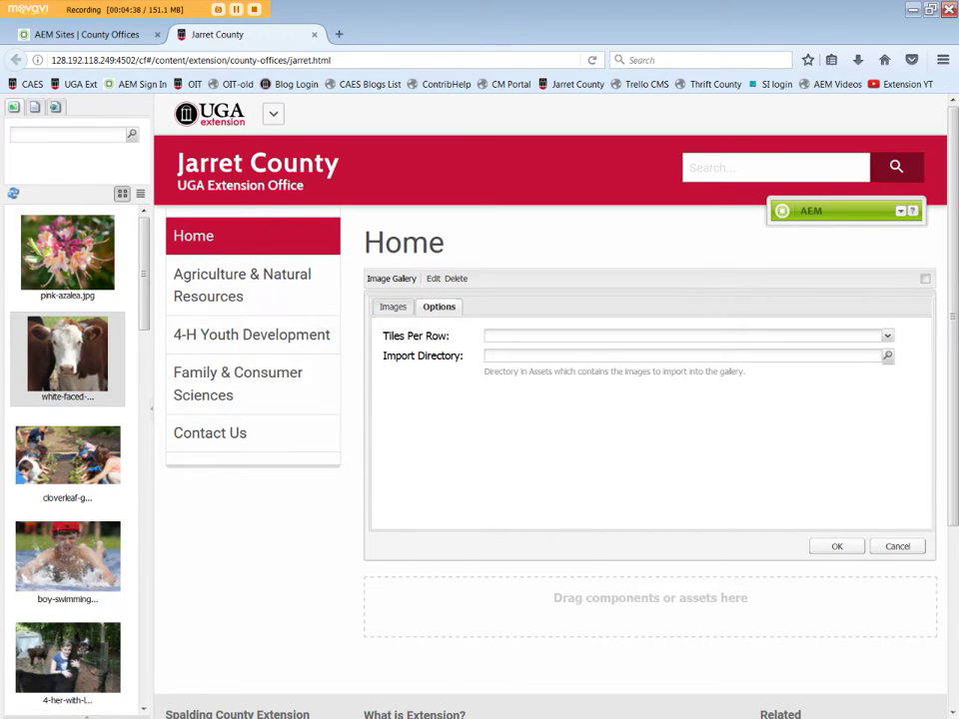
key(F9)
key(F9)
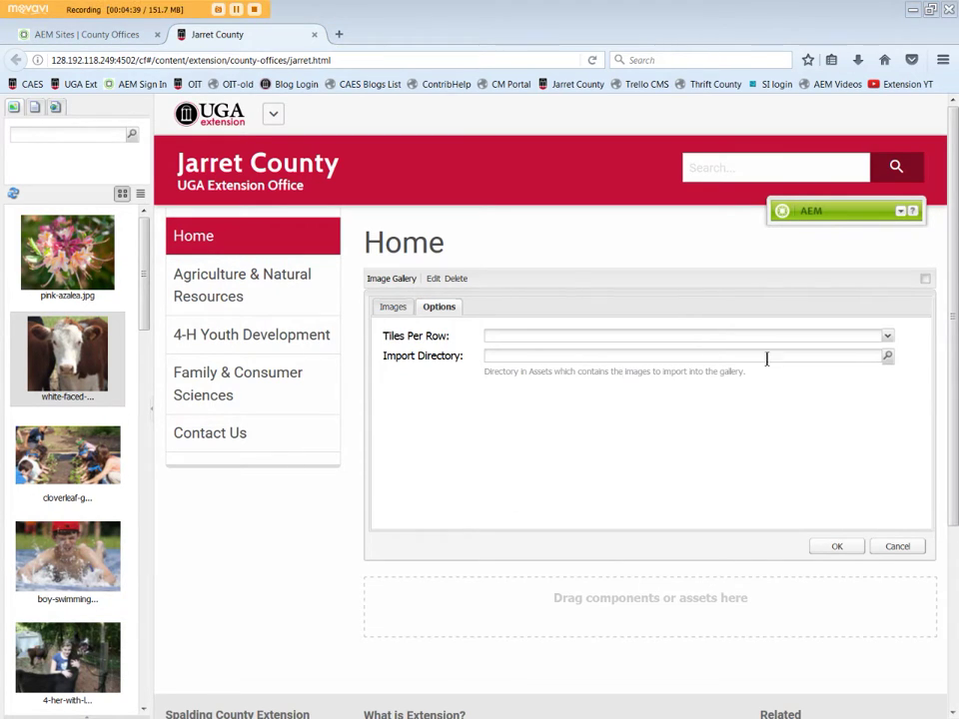
Set the gallery's import directory to the Jarret County 4H images folder and save.
click(887, 358)
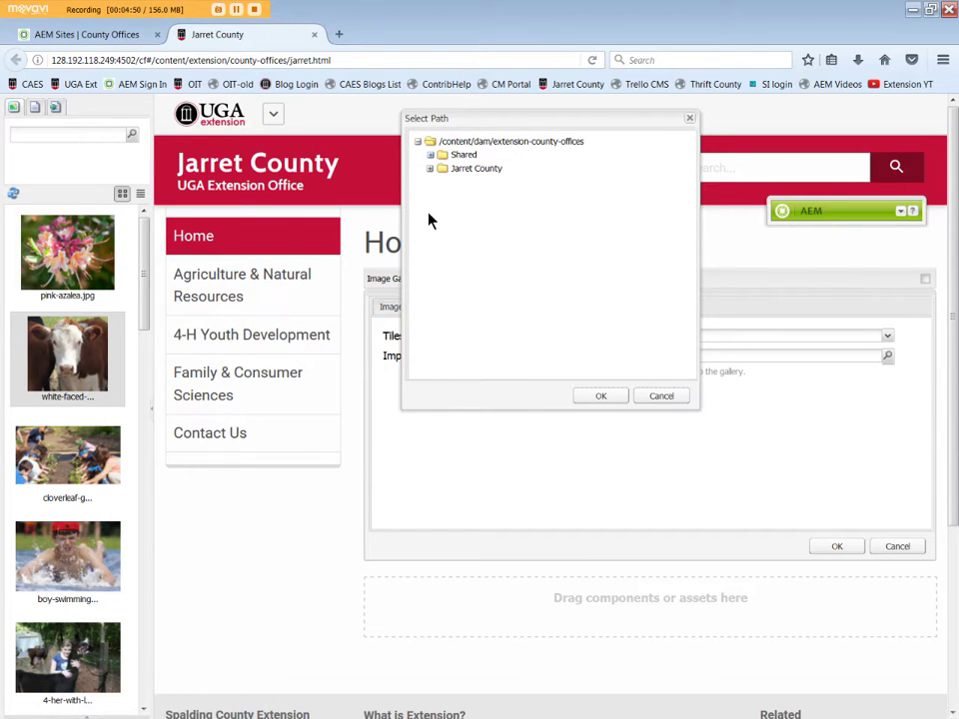
click(430, 169)
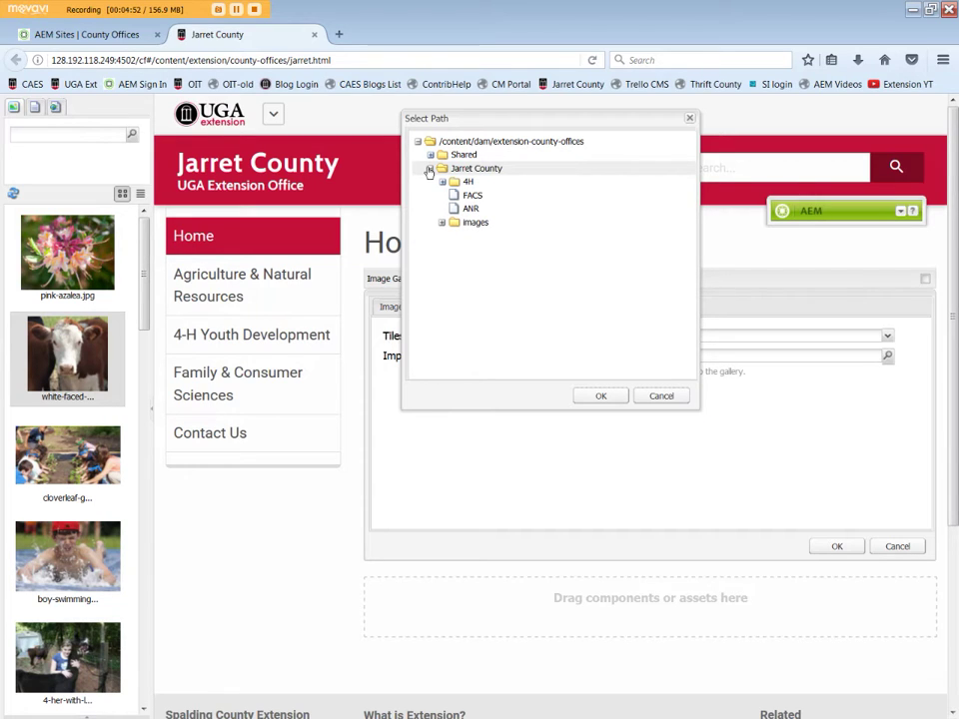
click(443, 182)
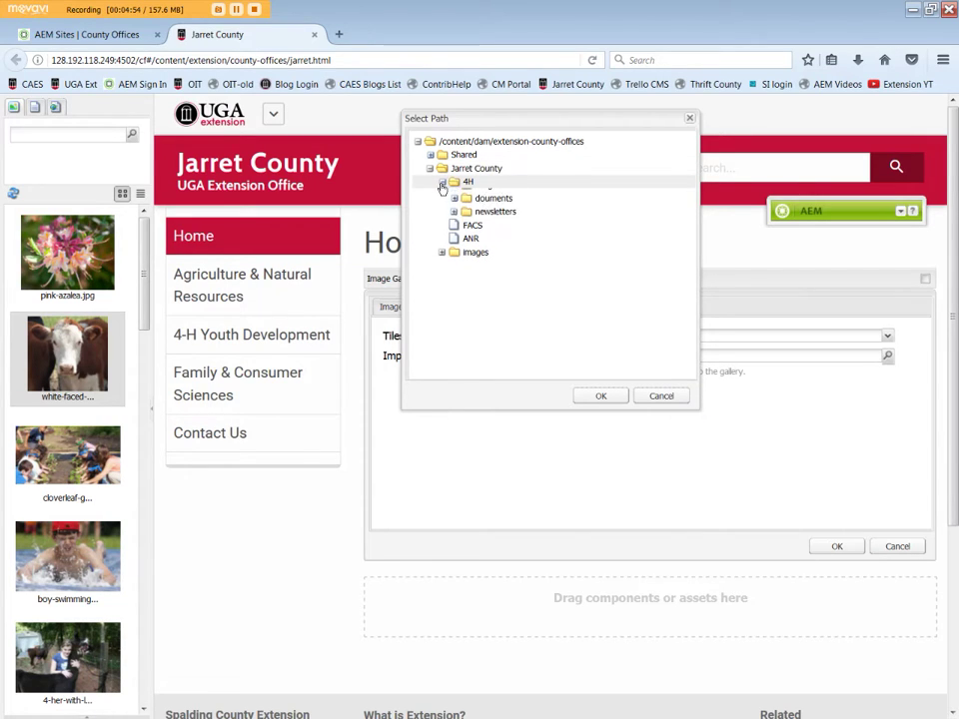
click(458, 196)
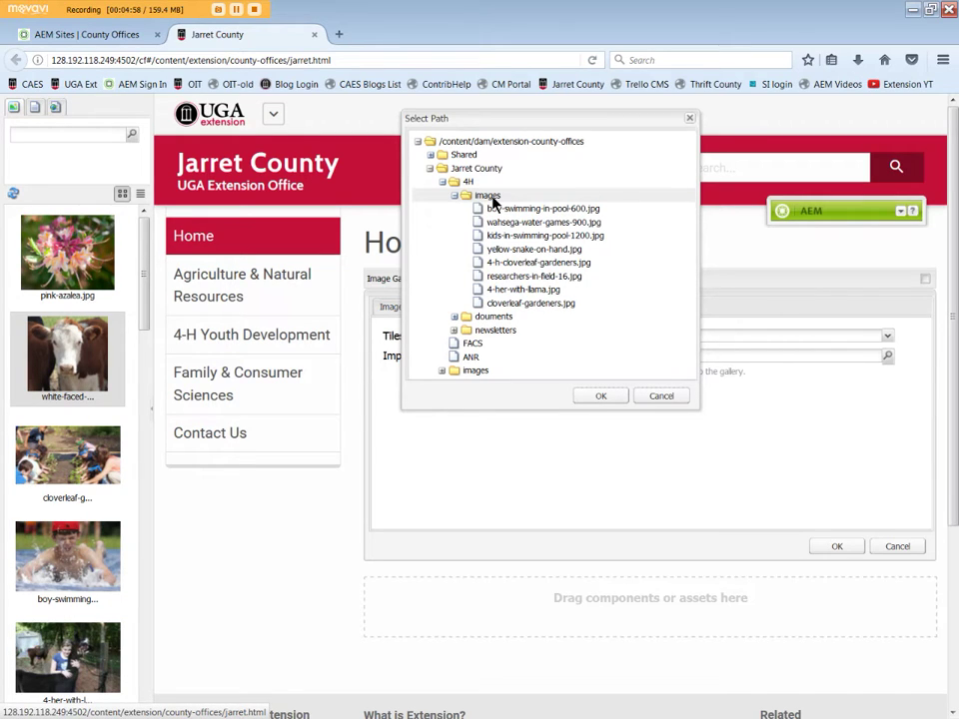
click(490, 198)
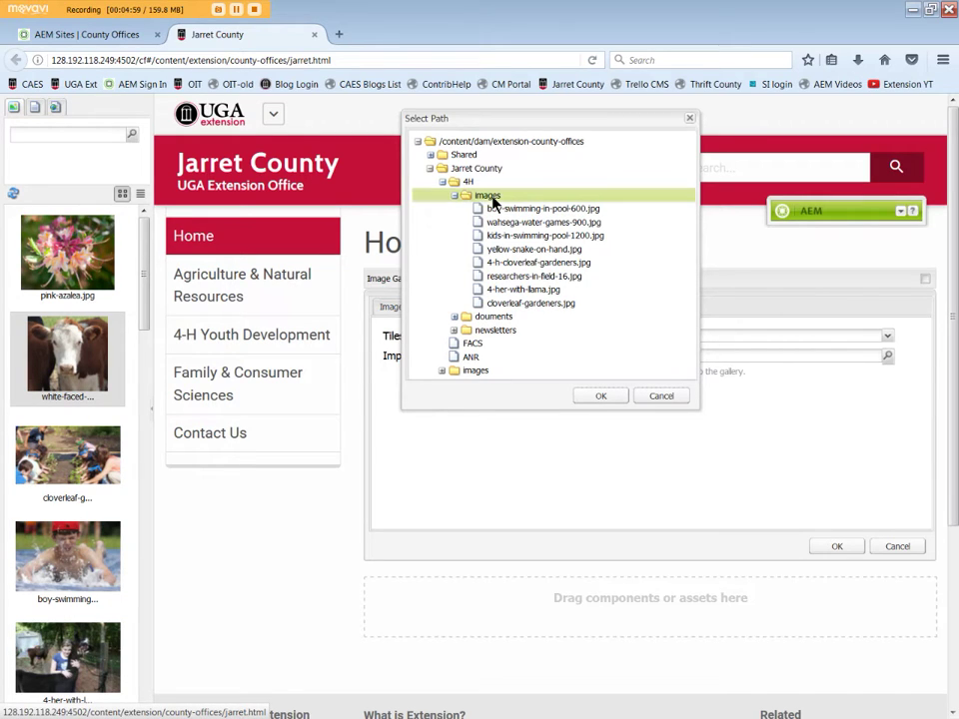
click(600, 398)
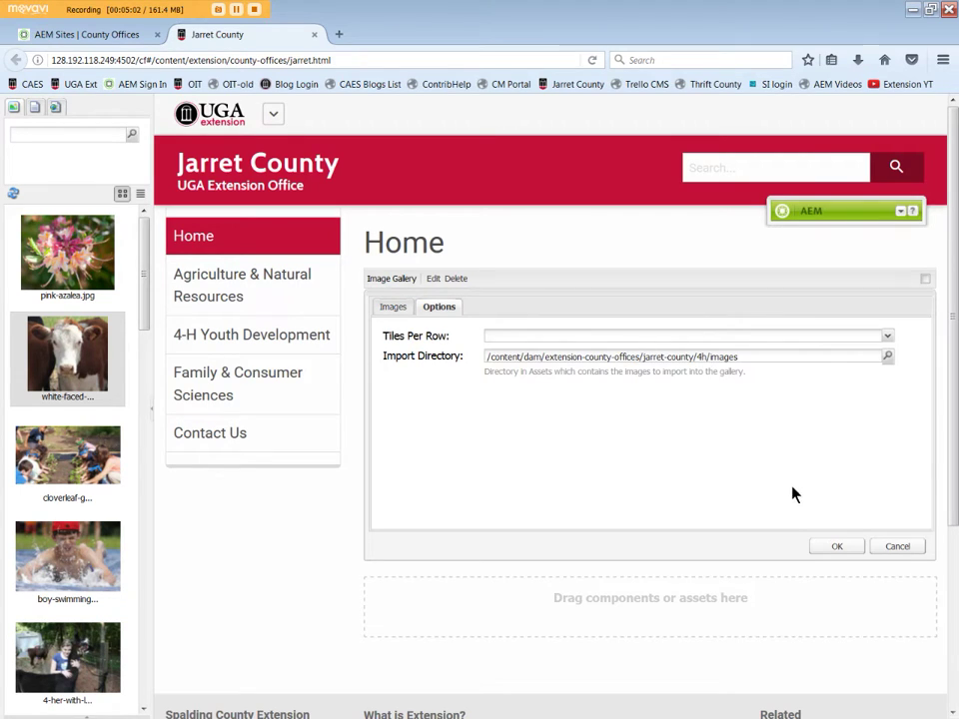
click(844, 548)
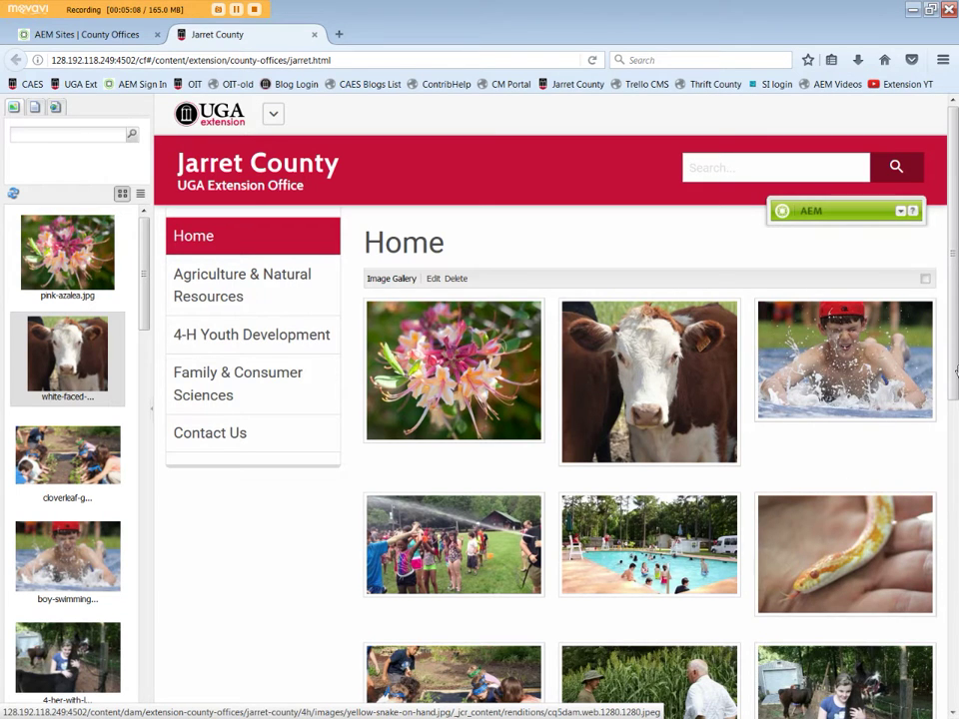
Scroll through the ten imported 4H photos and enlarge the boy-swimming-in-pool-600 image.
scroll(614, 507, down, 1)
scroll(613, 510, down, 5)
scroll(608, 492, up, 5)
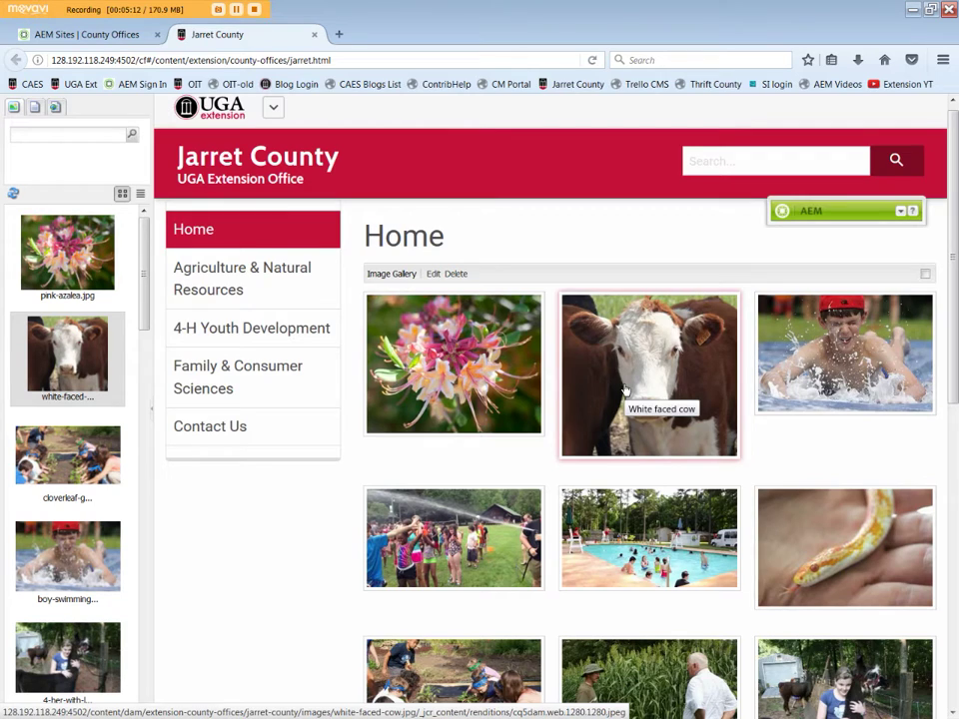
click(825, 383)
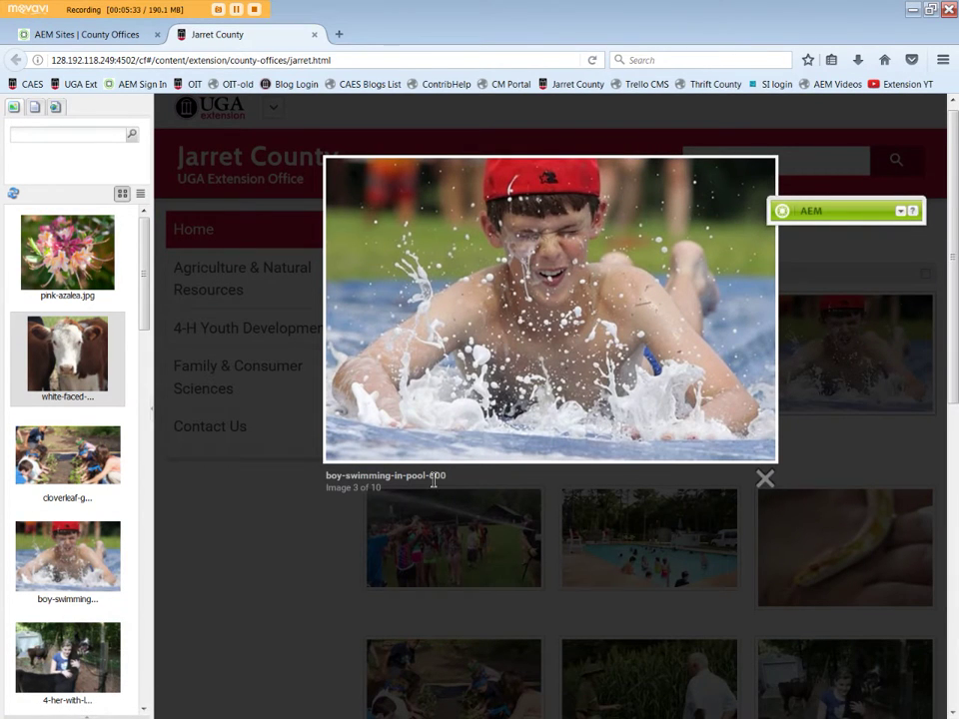